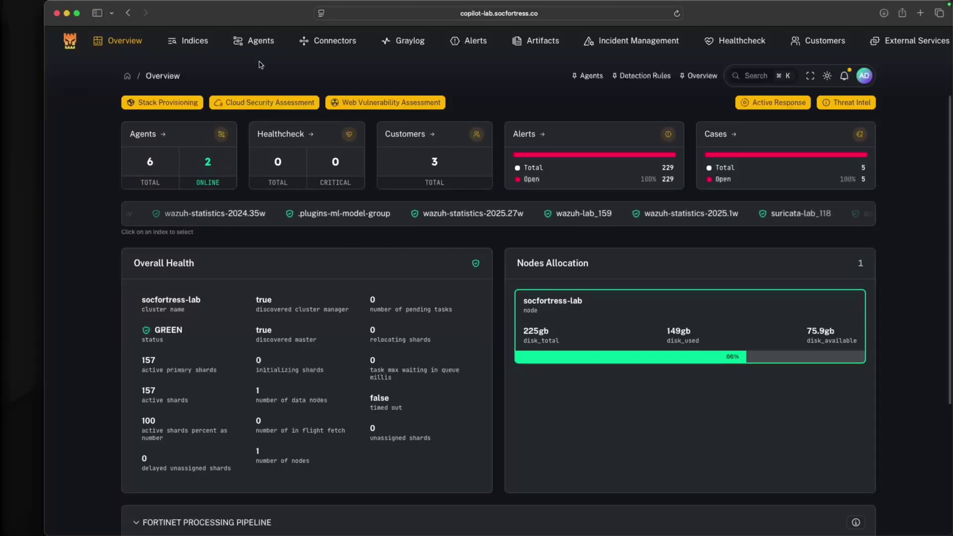
Go to Agents > Detection Rules in the CoPilot top navigation.
mouse_move(259, 41)
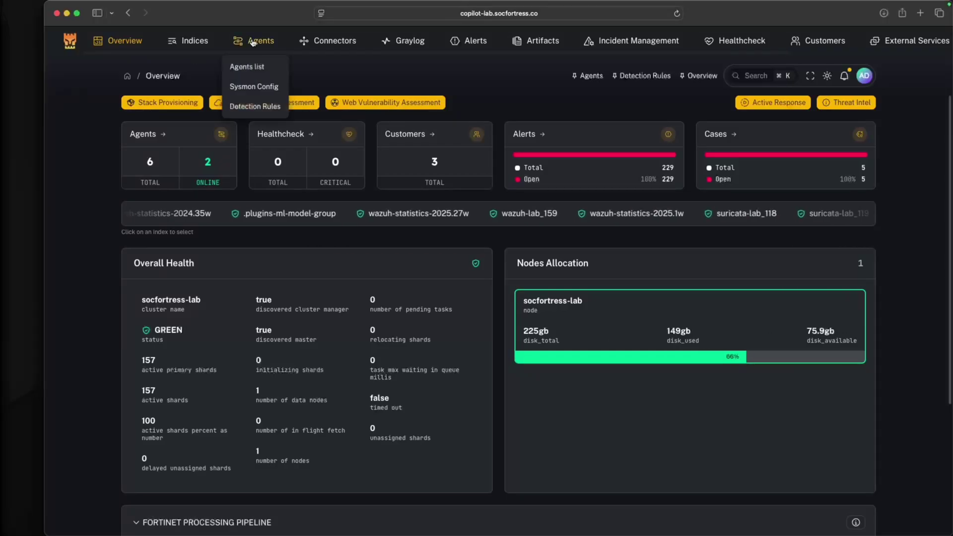
left_click(255, 107)
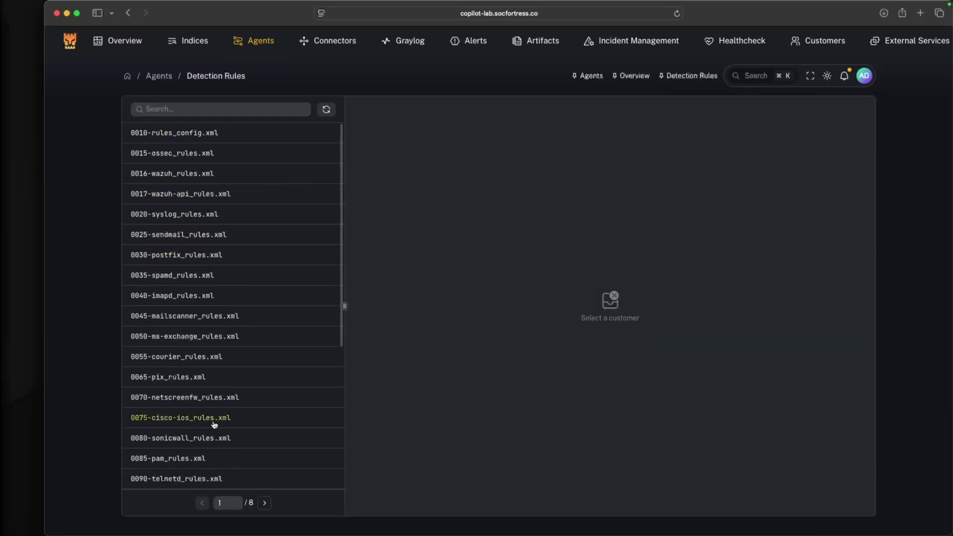
Open 0075-cisco-ios_rules.xml in the rule editor, viewing 0070-netscreenfw_rules.xml on the way.
scroll(264, 326, "down", 1)
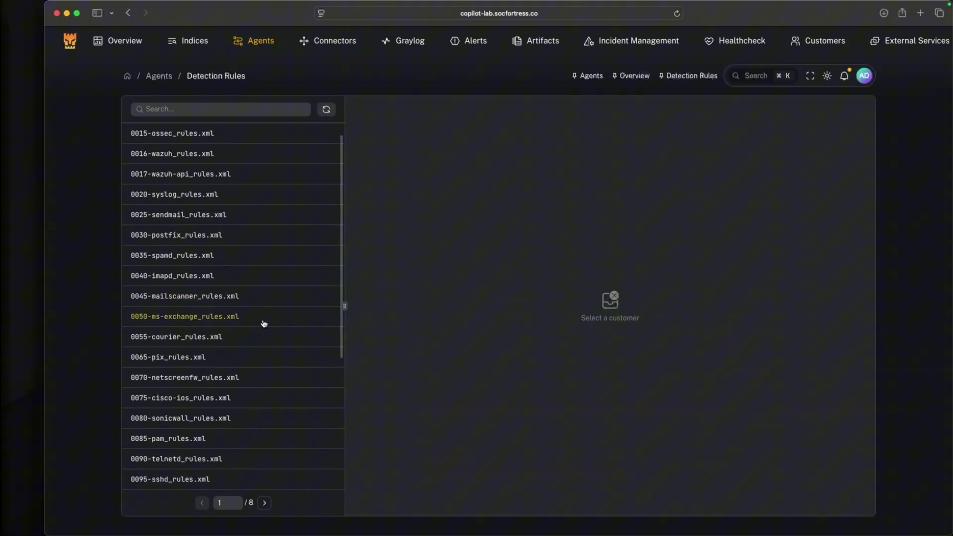
scroll(262, 320, "down", 3)
left_click(201, 321)
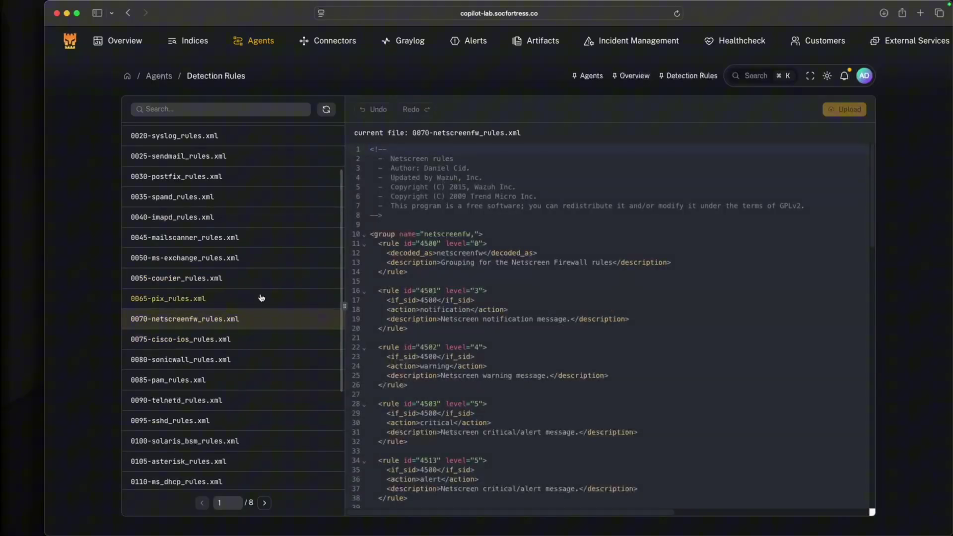
scroll(253, 307, "down", 1)
left_click(229, 332)
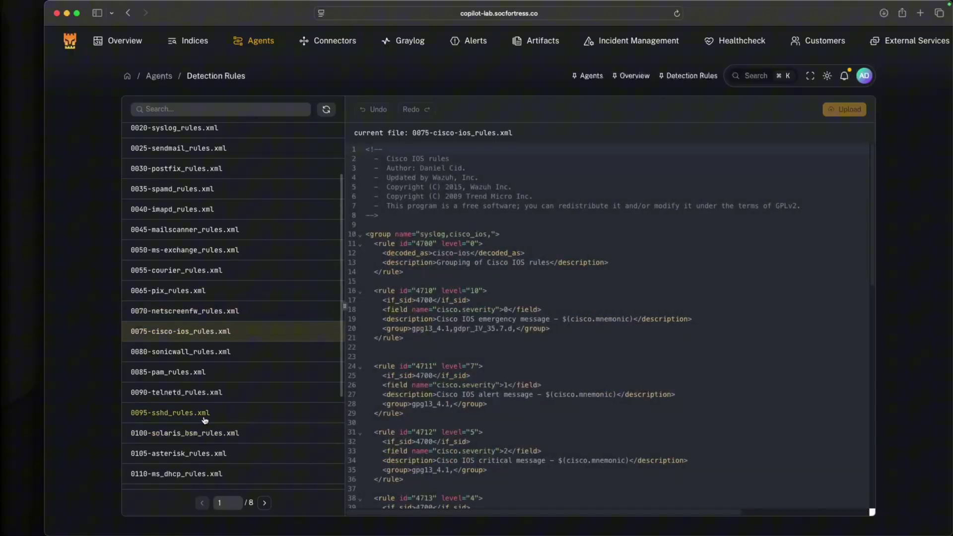
scroll(263, 422, "up", 5)
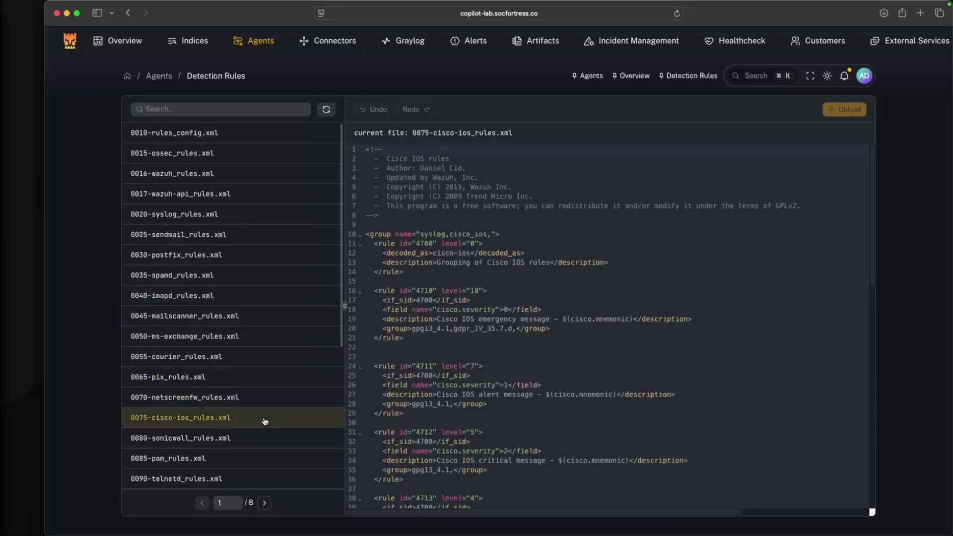
Filter the rule files for 9000 and open 900000-exclusion_rules.xml.
left_click(233, 109)
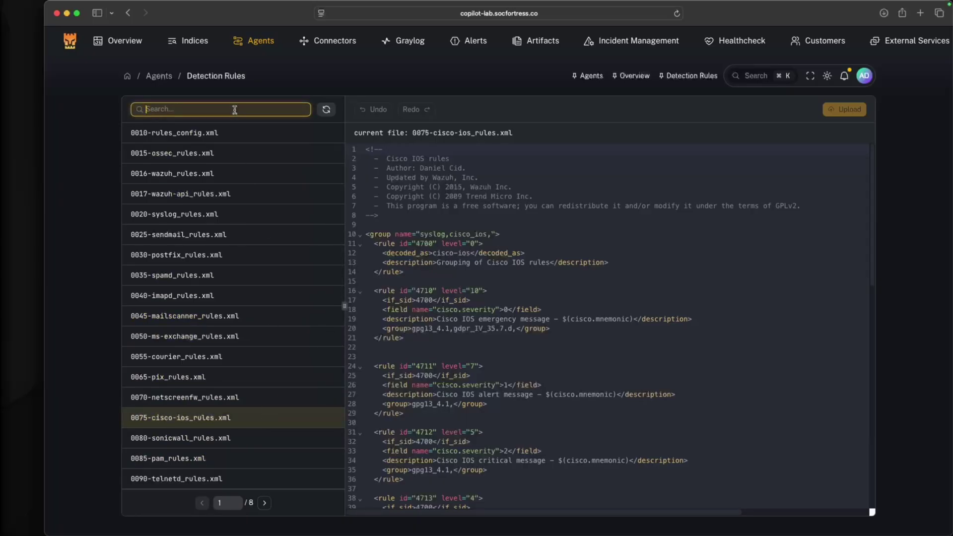
type("9000")
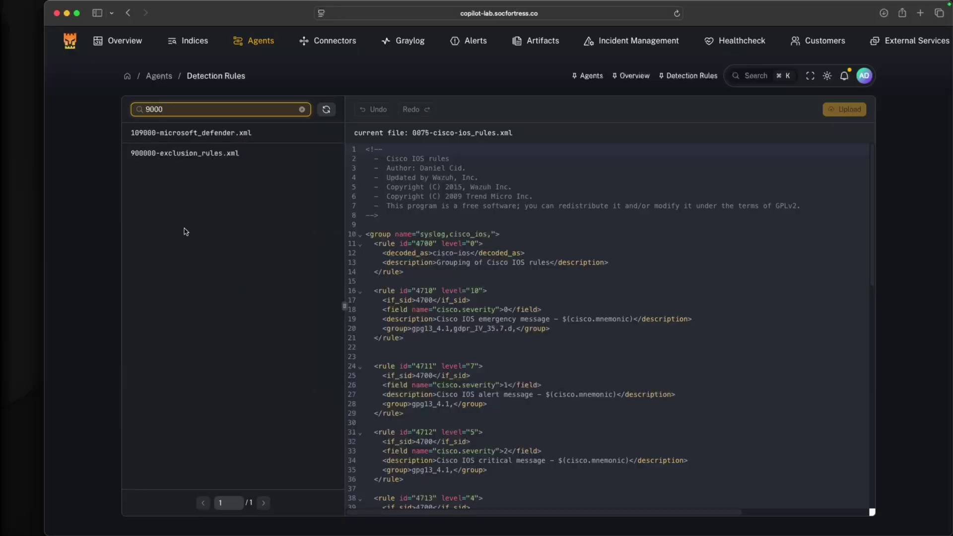
left_click(197, 154)
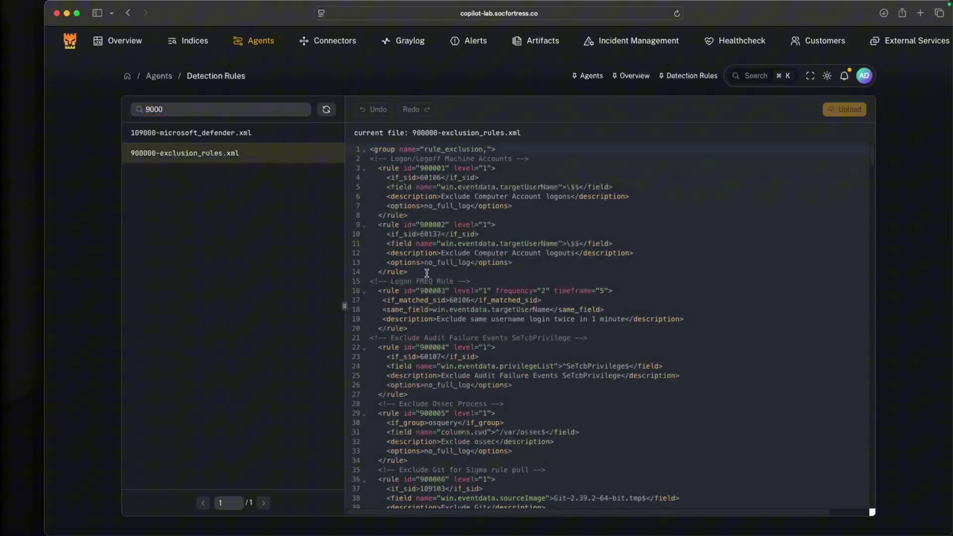
Scroll to the end of the file and place the cursor after the last </rule>.
scroll(501, 295, "down", 10)
scroll(413, 270, "down", 5)
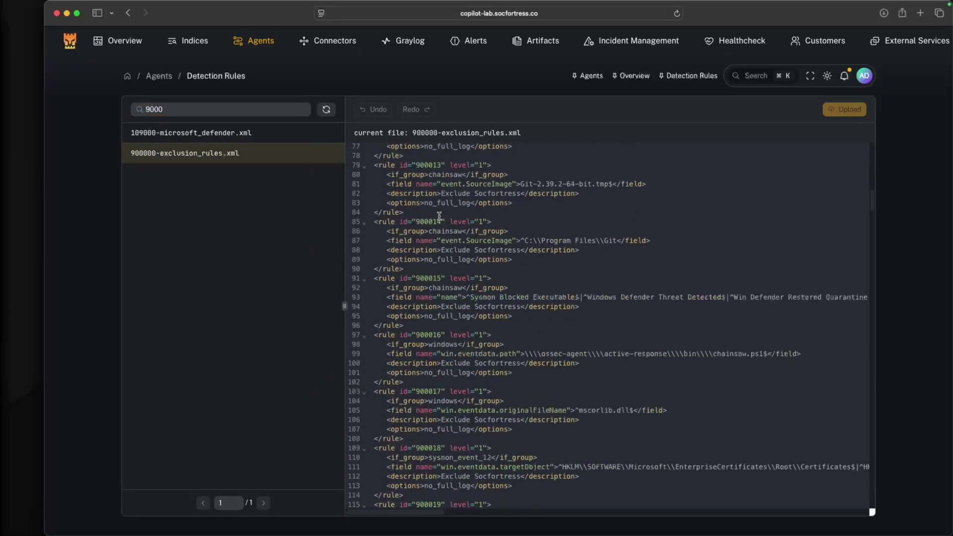
scroll(439, 217, "down", 5)
scroll(618, 269, "down", 20)
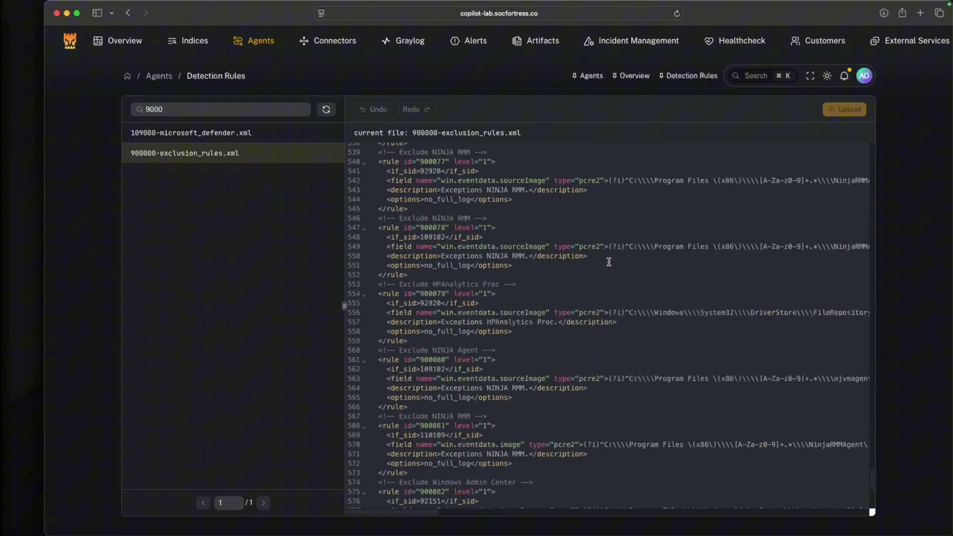
left_click(438, 485)
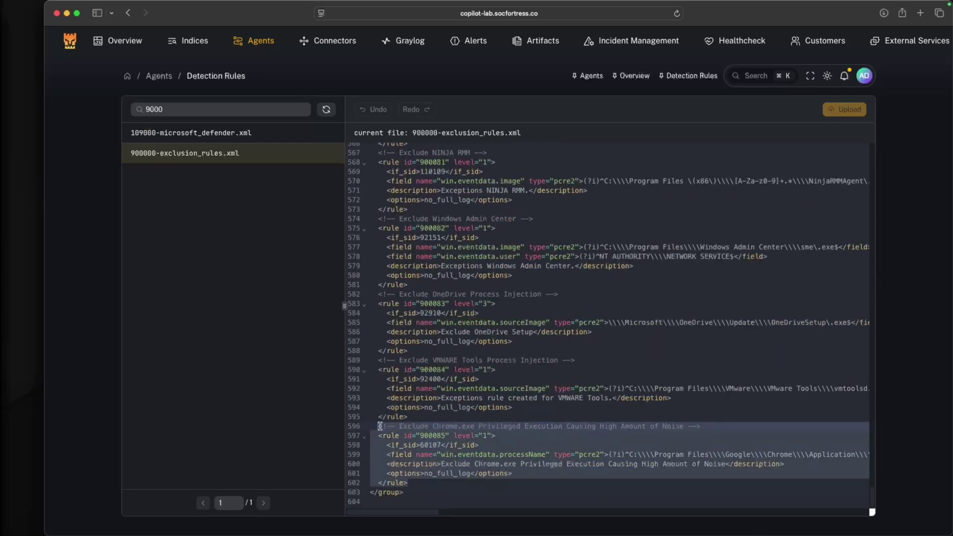
Duplicate the Chrome.exe exclusion rule at the end and rename its comment to 'Test Demo'.
key("Return")
key("Return")
key("super+v")
left_click_drag(692, 426, 409, 427)
type("Test Demo")
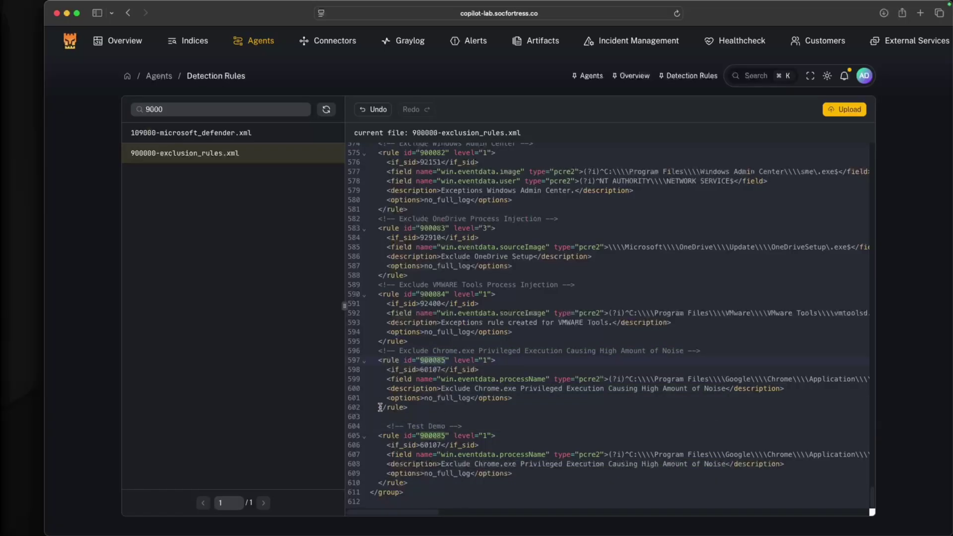
Set the duplicate's id to 900086 and its pattern and description to 'Rule Test'.
left_click(446, 435)
key("BackSpace")
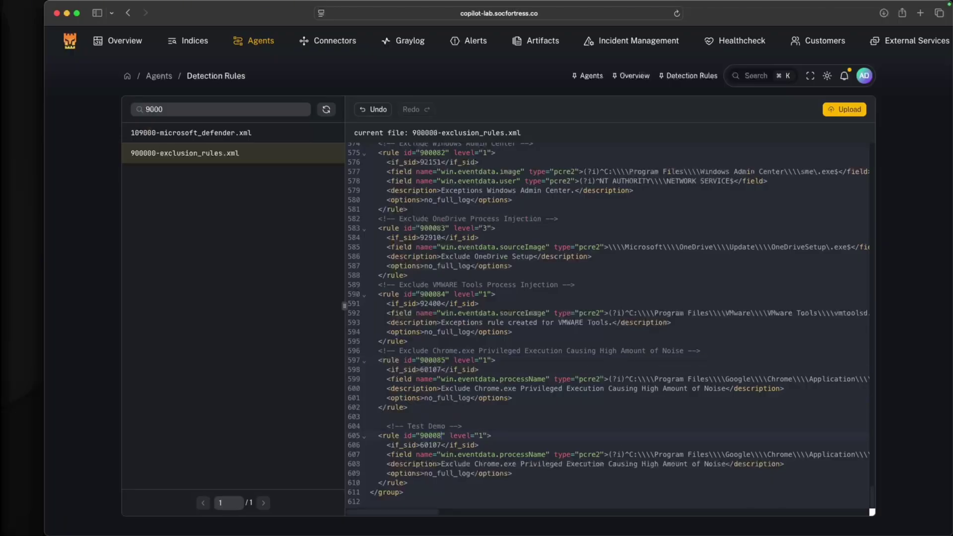
type("6")
left_click_drag(614, 454, 601, 453)
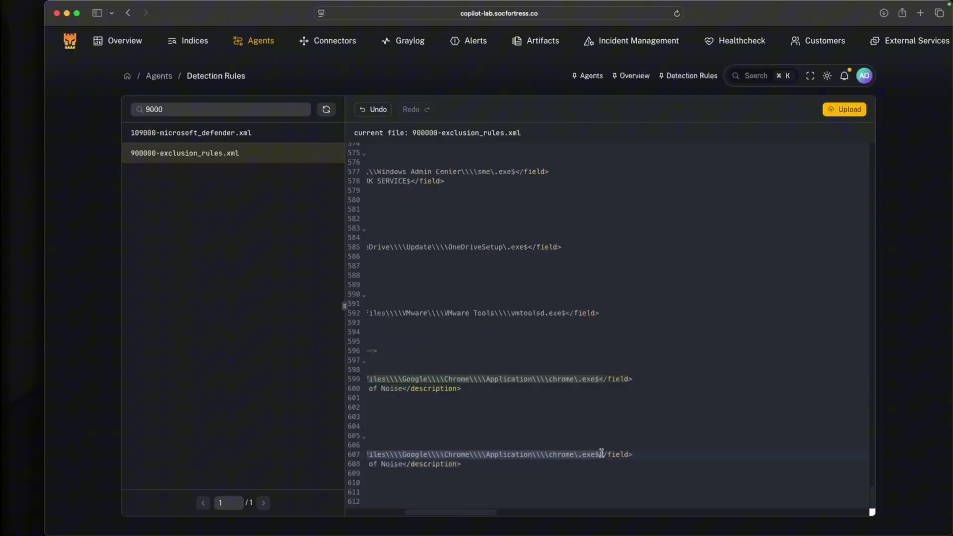
key("BackSpace")
scroll(437, 500, "left", 5)
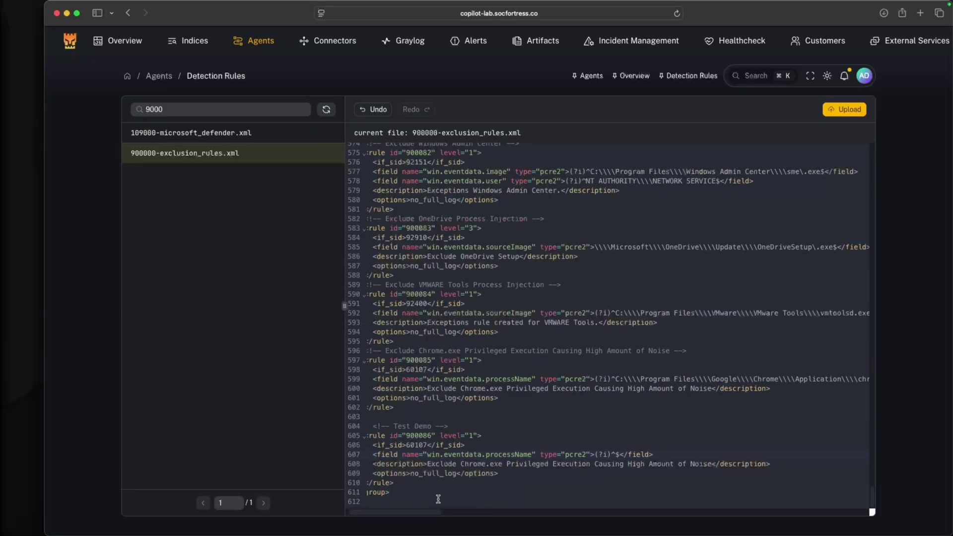
type("Rule Test")
left_click_drag(710, 464, 427, 464)
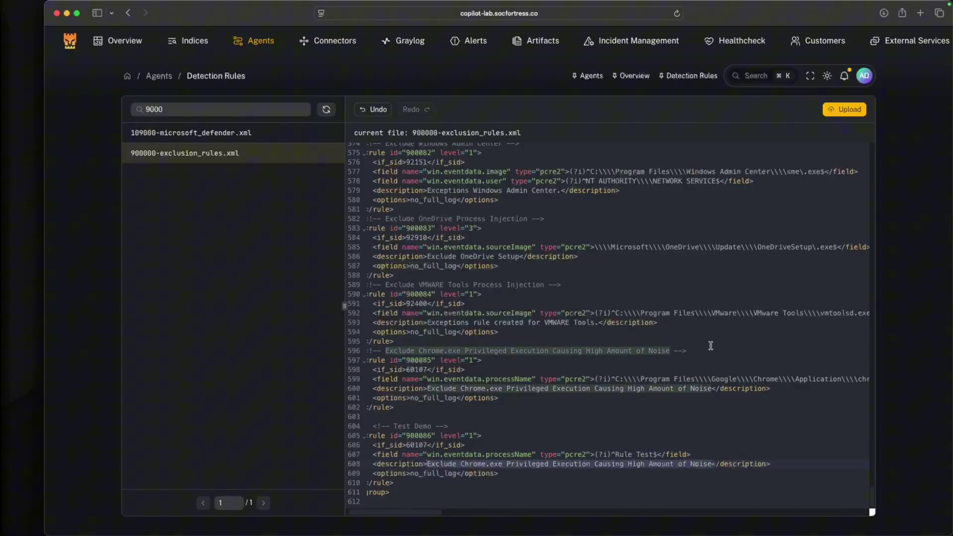
type("Rule Test")
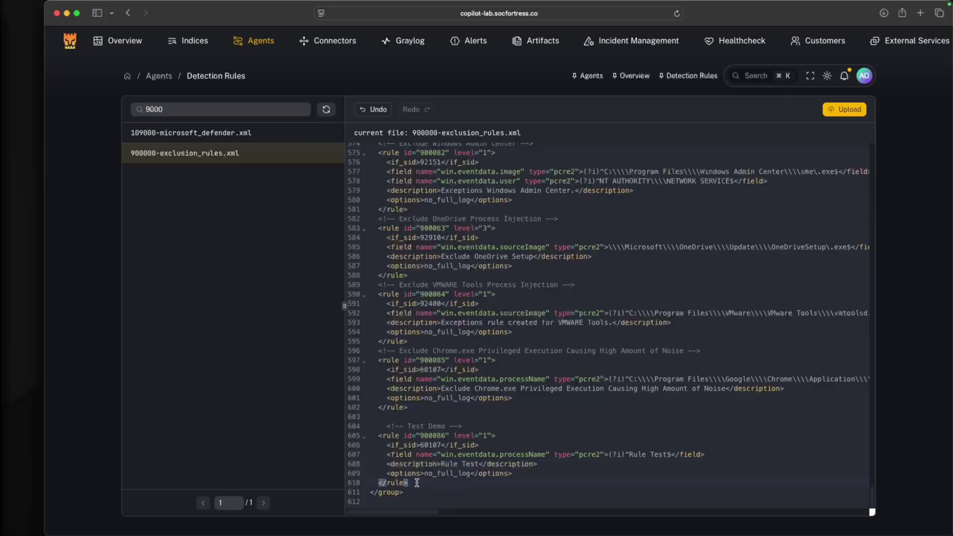
left_click_drag(419, 484, 378, 435)
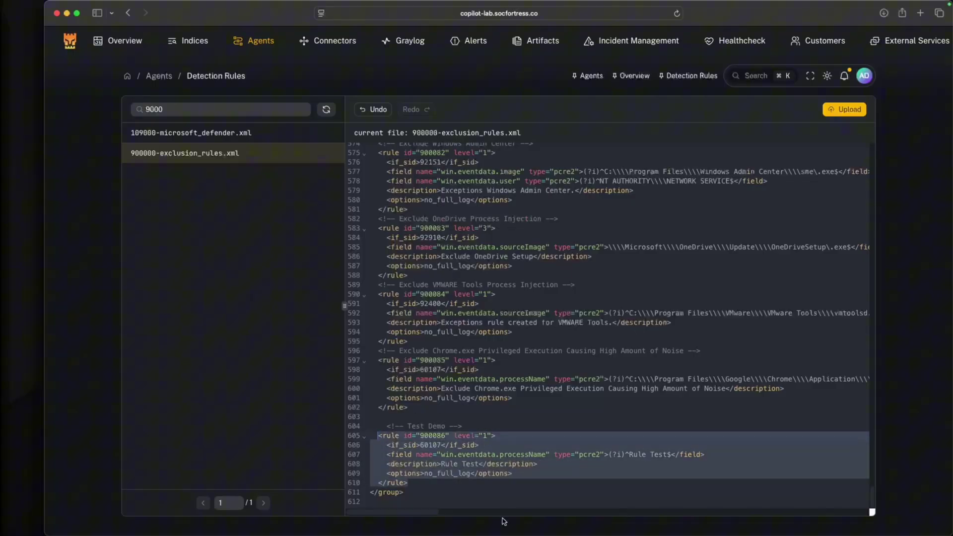
left_click(848, 111)
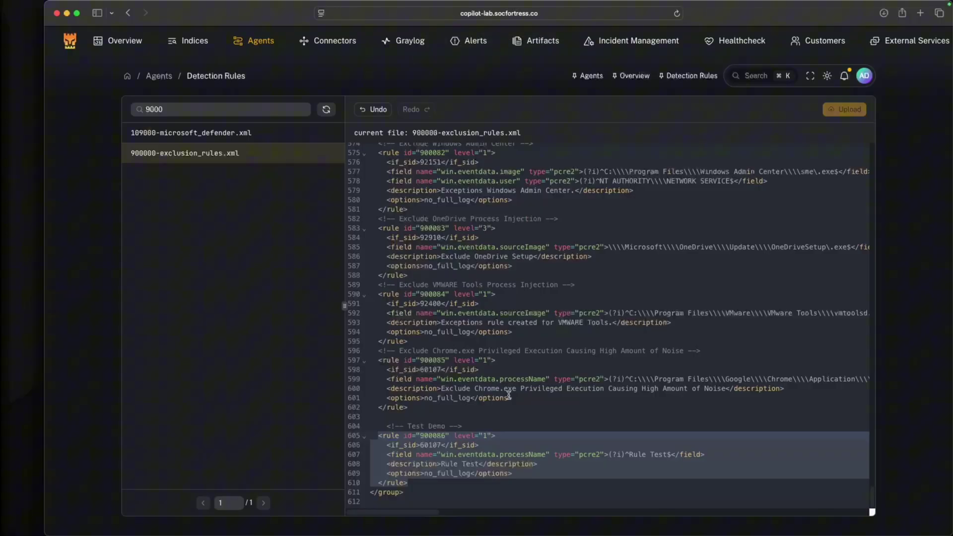
left_click(419, 488)
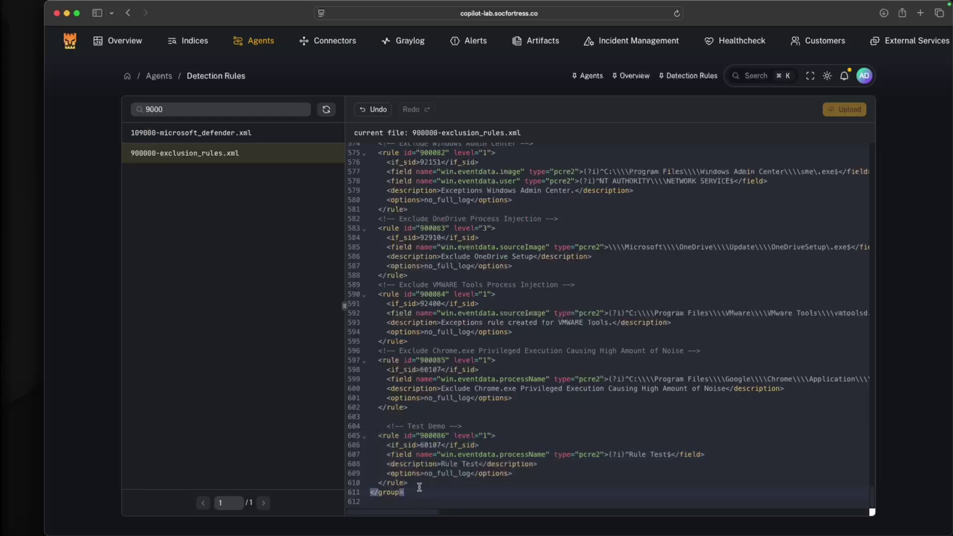
left_click_drag(419, 488, 372, 435)
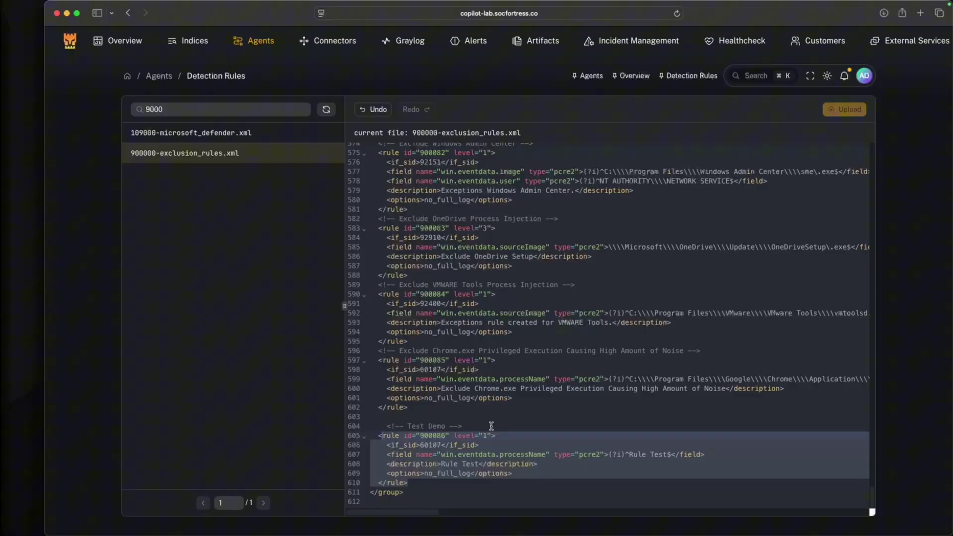
left_click(411, 479)
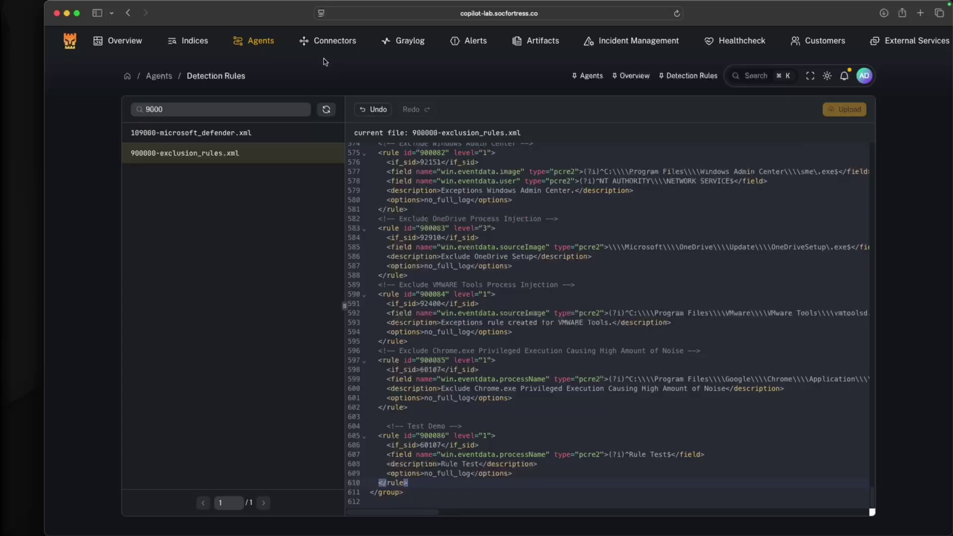
Restart the Wazuh manager cluster to apply the rule, then reselect the Test Demo rule block.
left_click(324, 112)
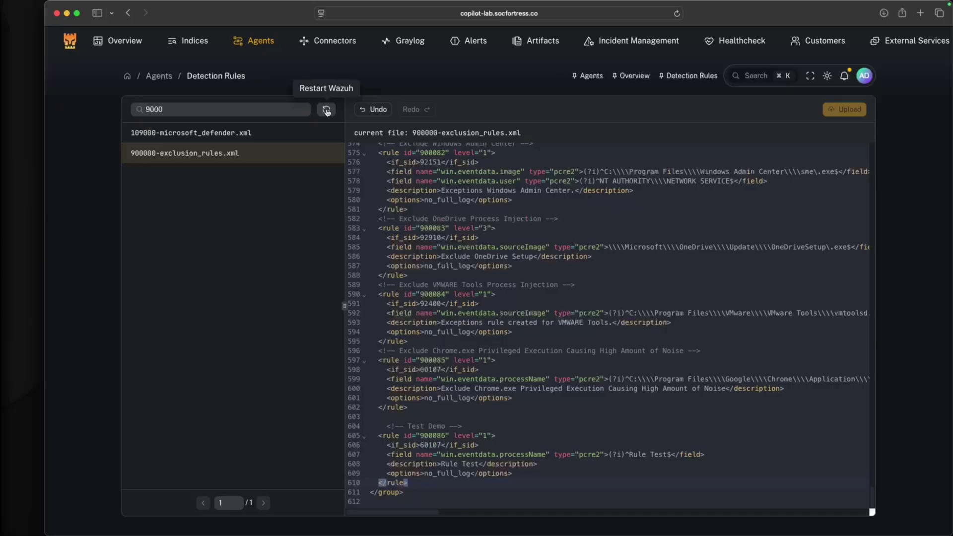
left_click(328, 115)
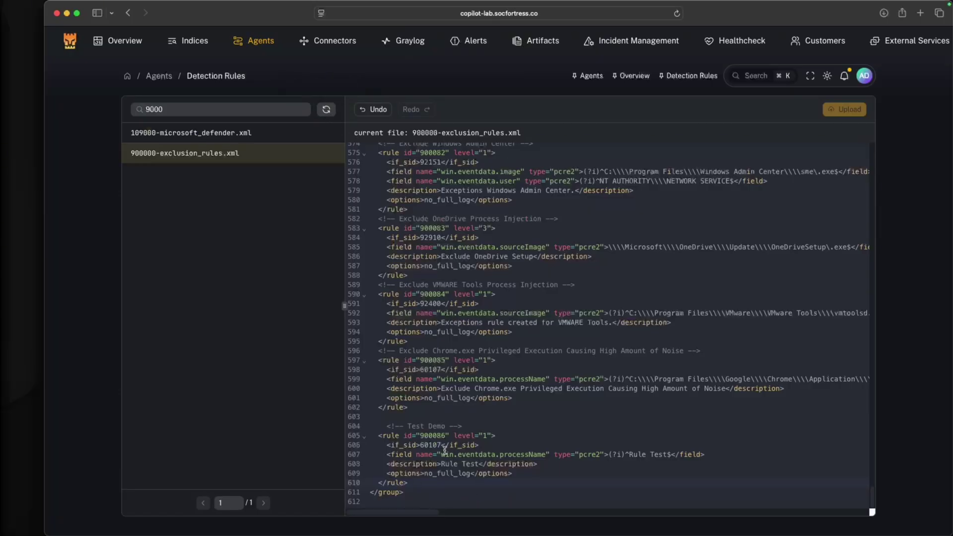
left_click_drag(379, 437, 440, 480)
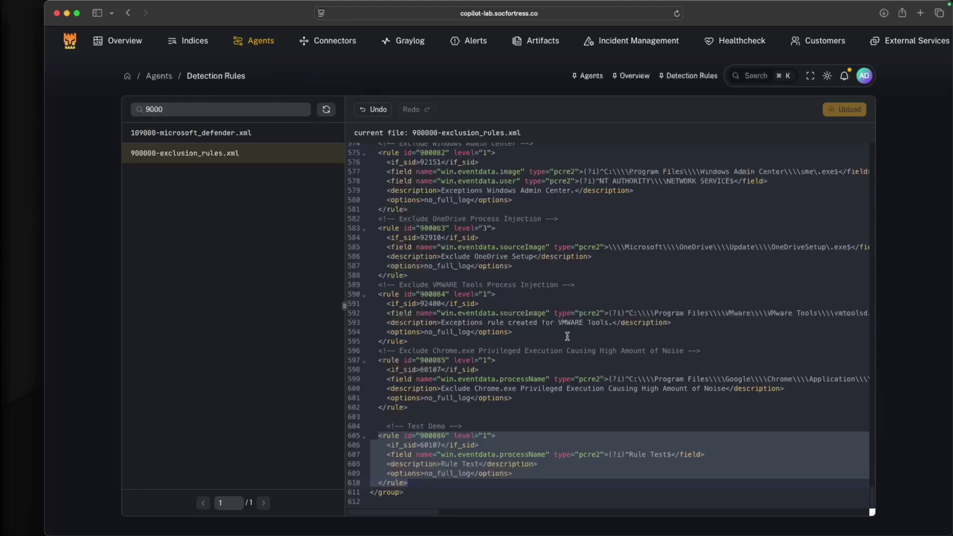
Clear the 9000 search filter so all rule files are listed again.
scroll(564, 335, "up", 6)
scroll(472, 331, "down", 6)
left_click(216, 108)
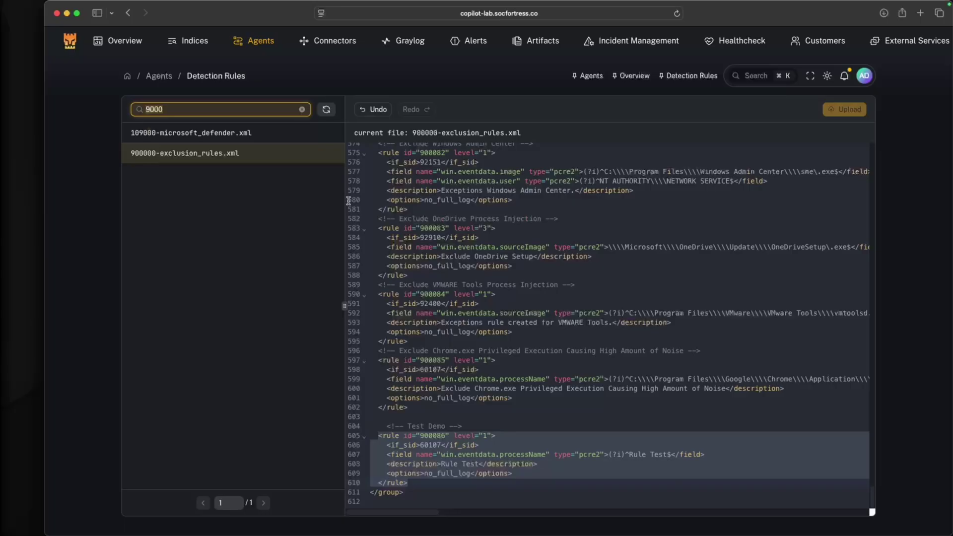
key("BackSpace")
key("BackSpace")
key("BackSpace")
key("BackSpace")
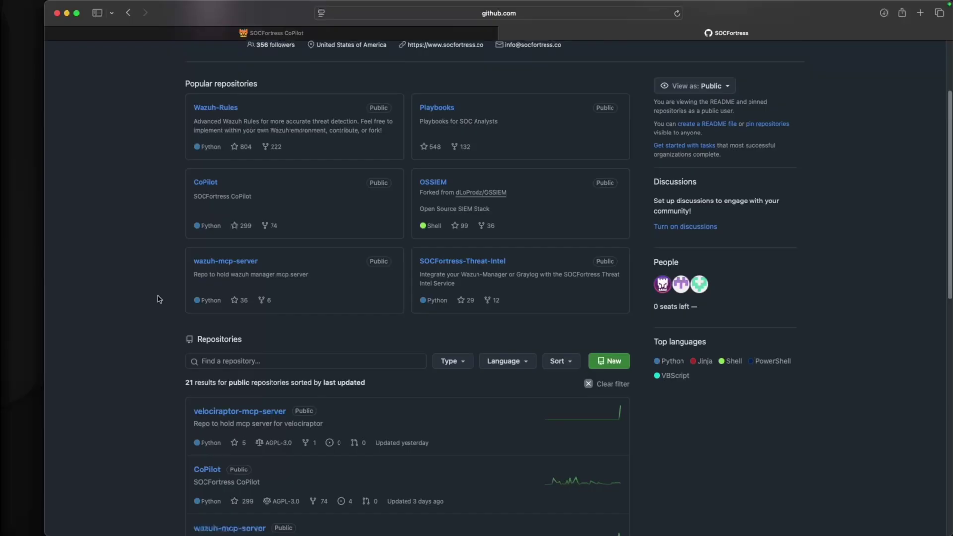
Skim the wazuh-mcp-server repository README on GitHub, then return to the CoPilot Detection Rules tab.
scroll(178, 288, "down", 1)
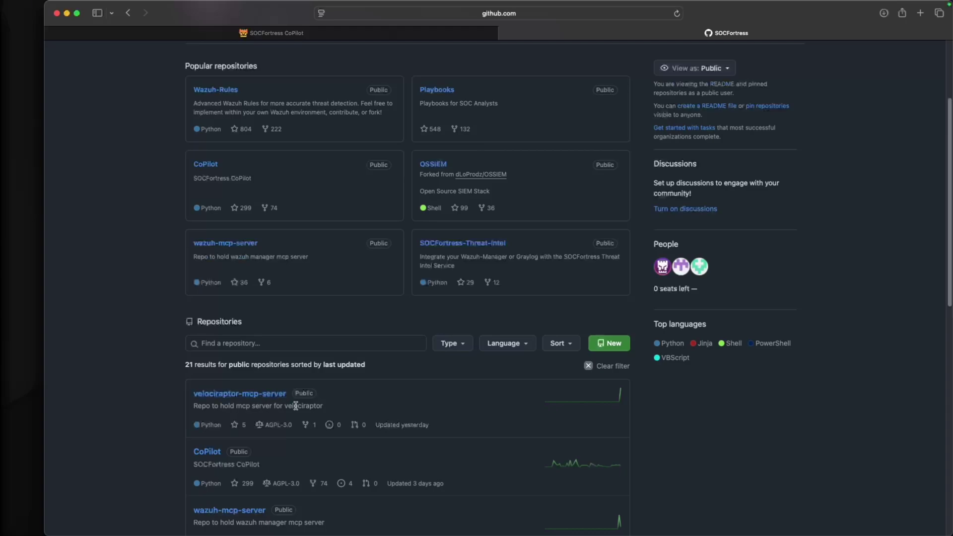
left_click(221, 246)
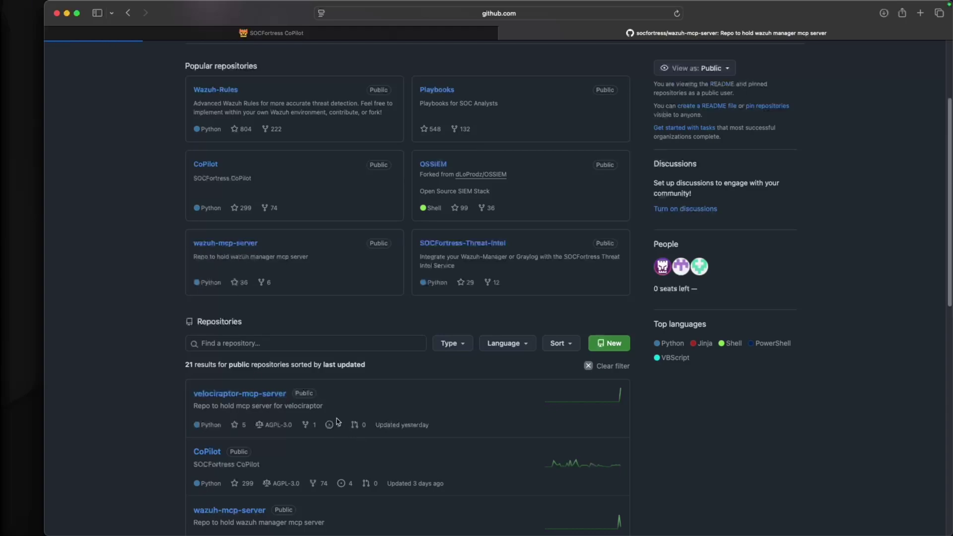
scroll(308, 385, "down", 5)
scroll(308, 383, "down", 4)
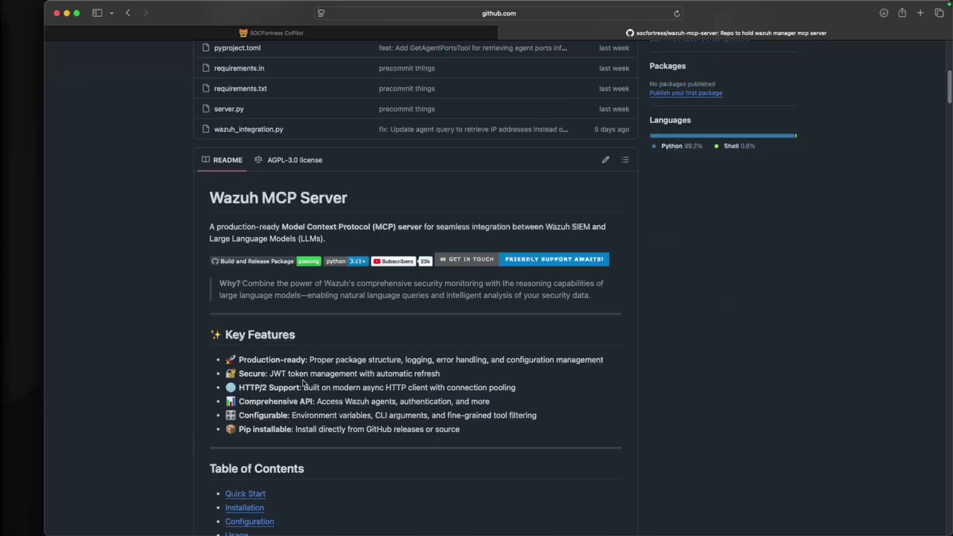
scroll(303, 379, "down", 4)
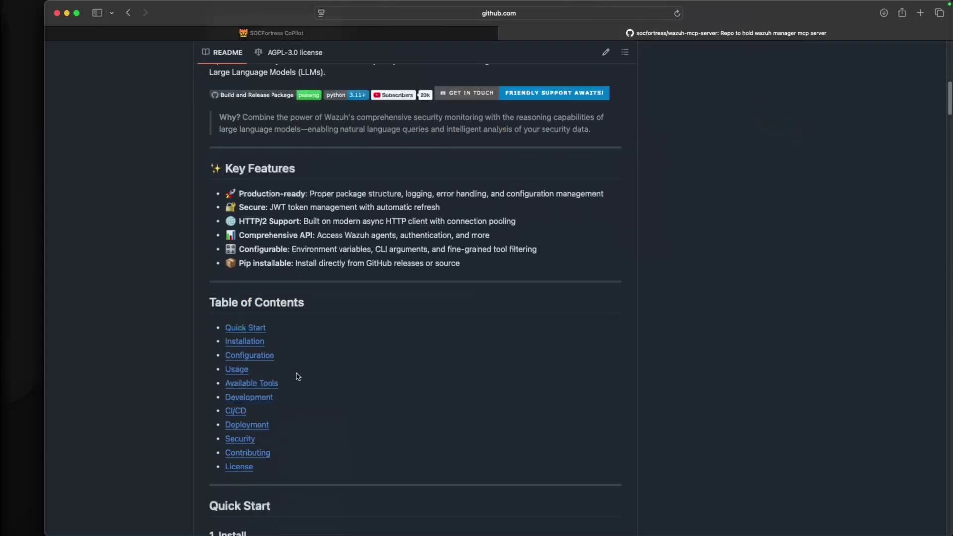
scroll(298, 376, "up", 1)
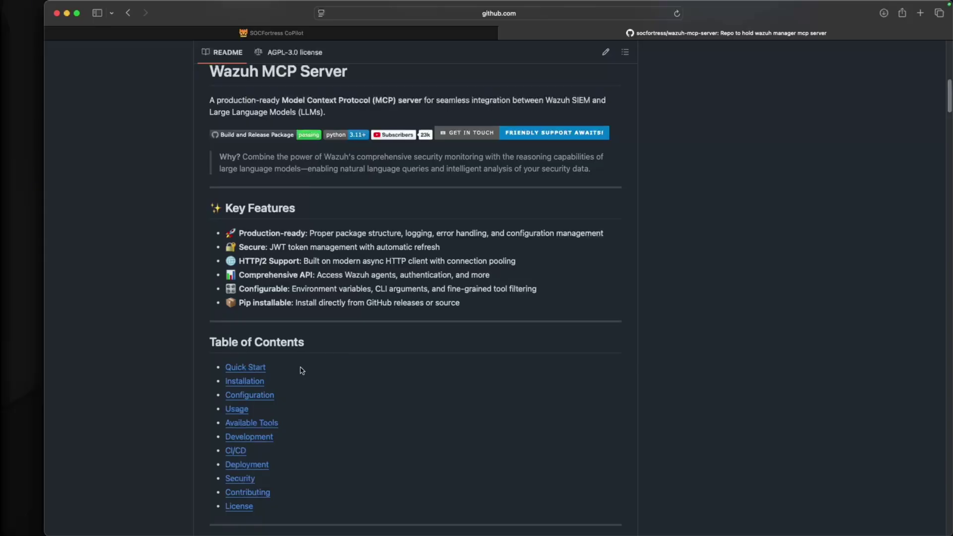
scroll(301, 371, "up", 7)
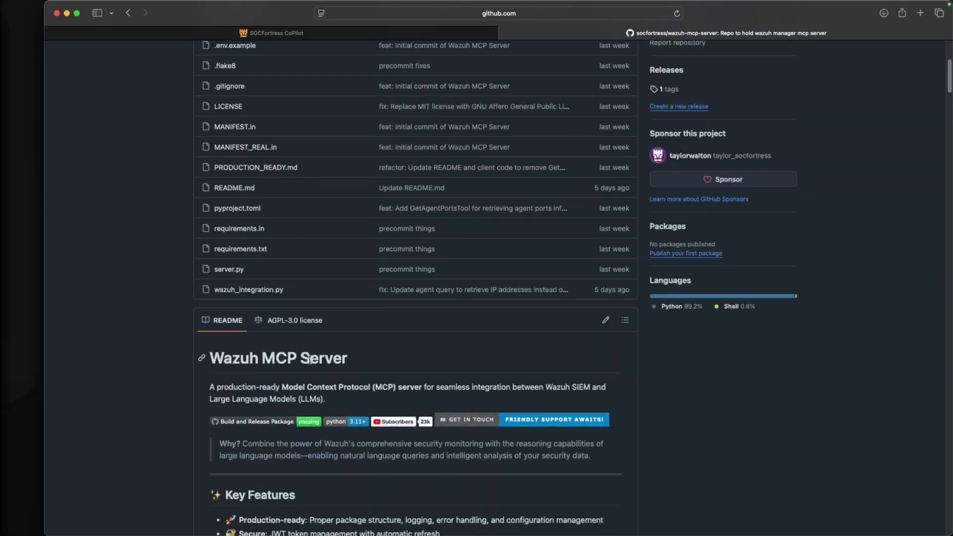
left_click(325, 33)
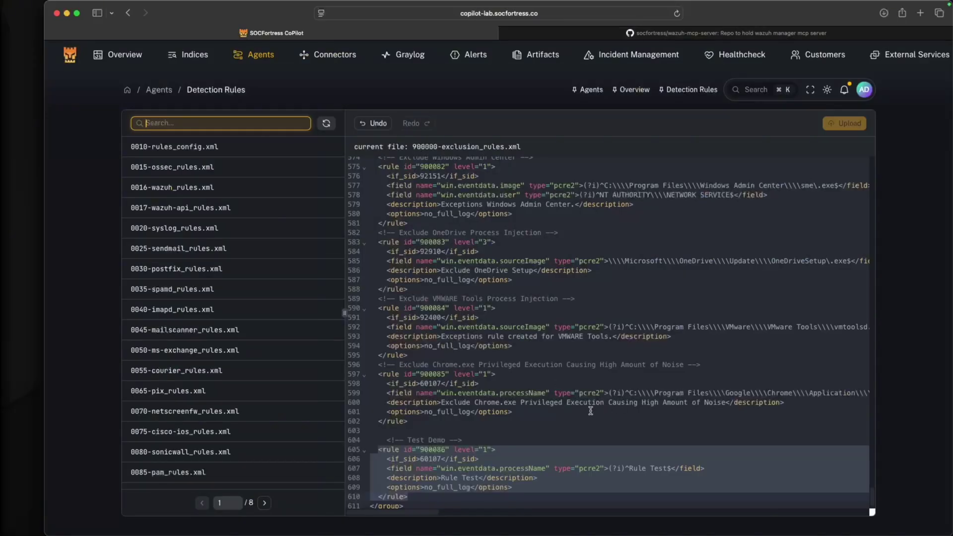
scroll(514, 445, "up", 10)
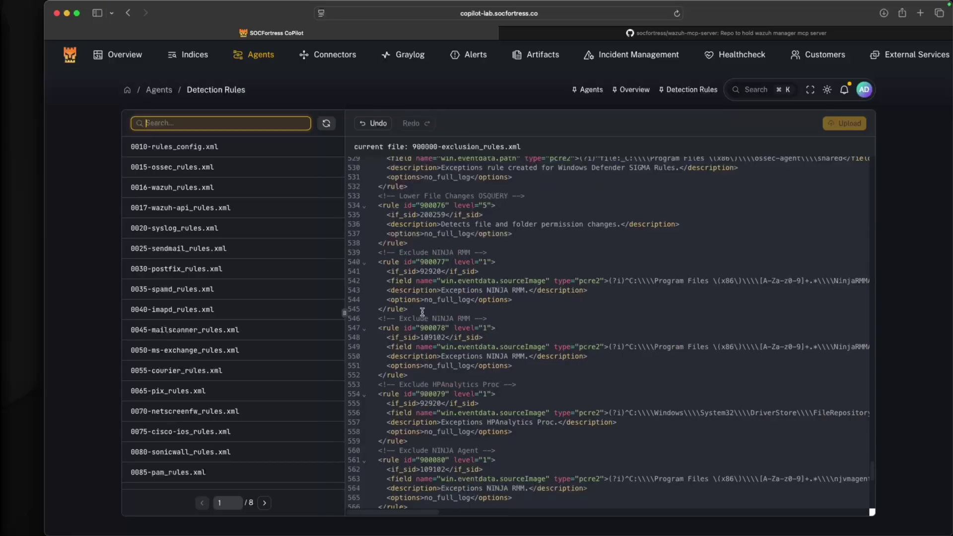
left_click_drag(422, 312, 378, 252)
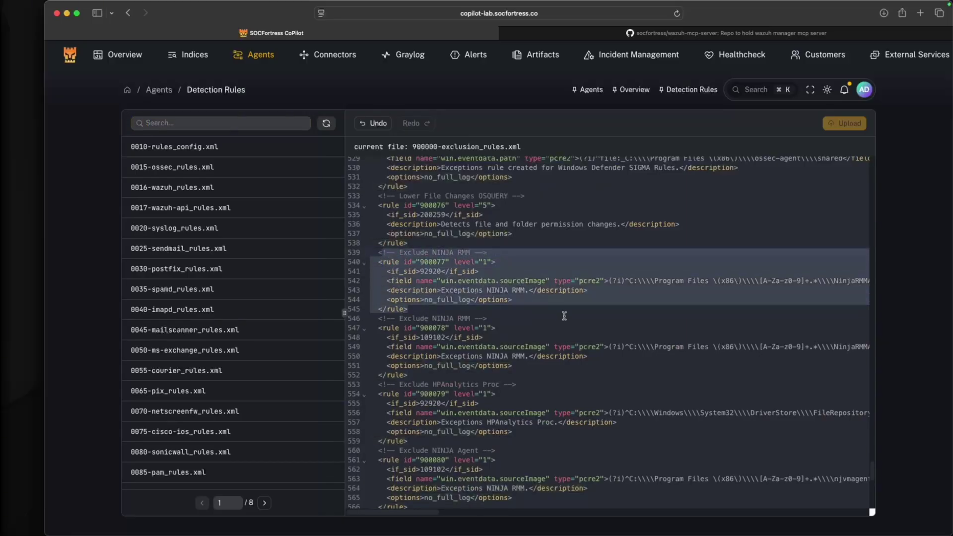
left_click(564, 317)
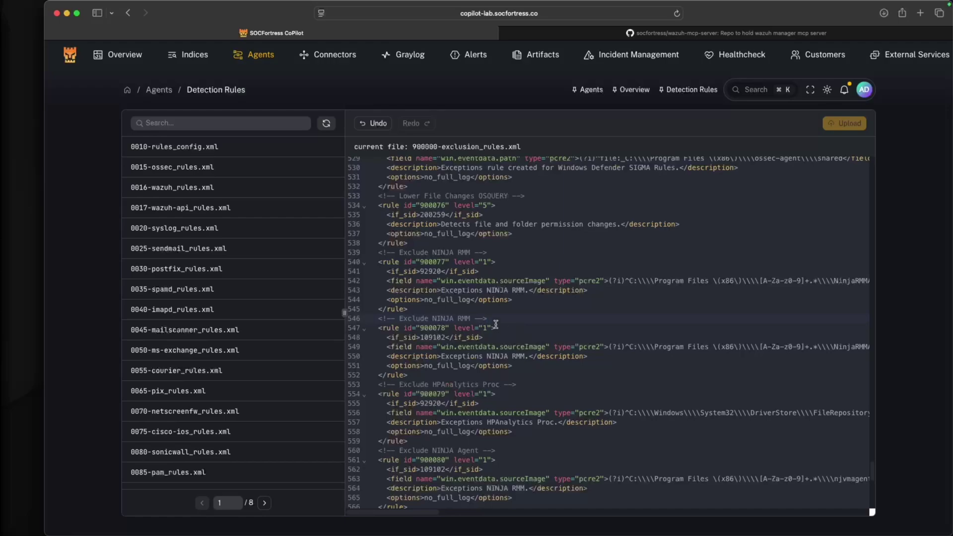
scroll(515, 331, "down", 5)
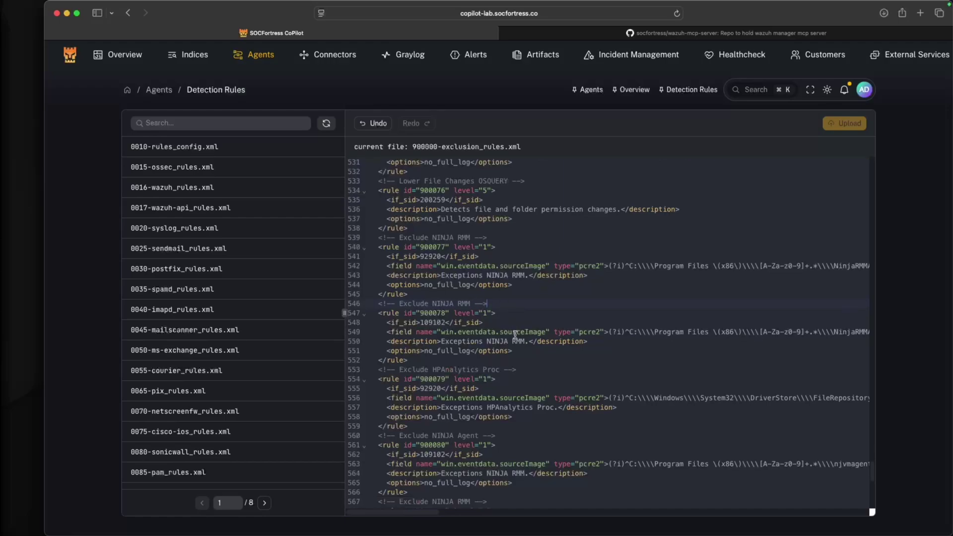